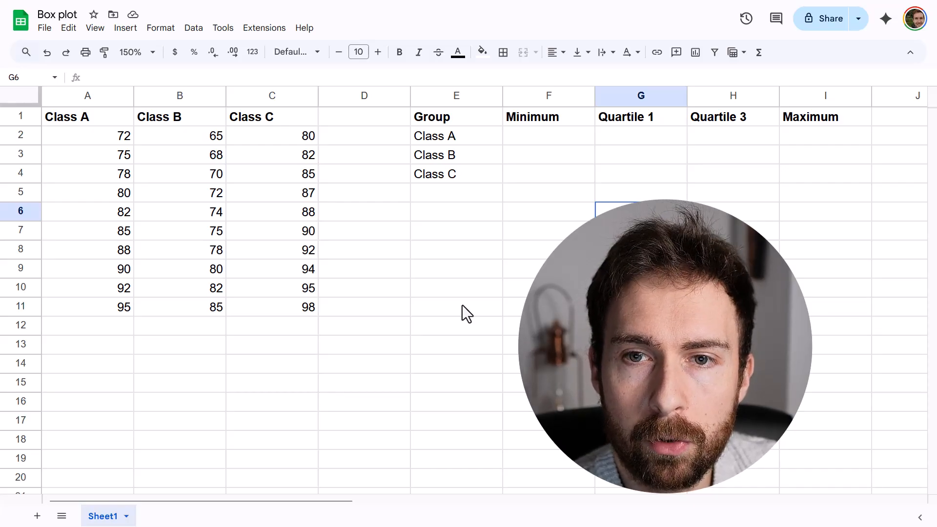
# Enter =MIN(A2:A11) as Class A's minimum in the Minimum column.
pyautogui.click(463, 306)
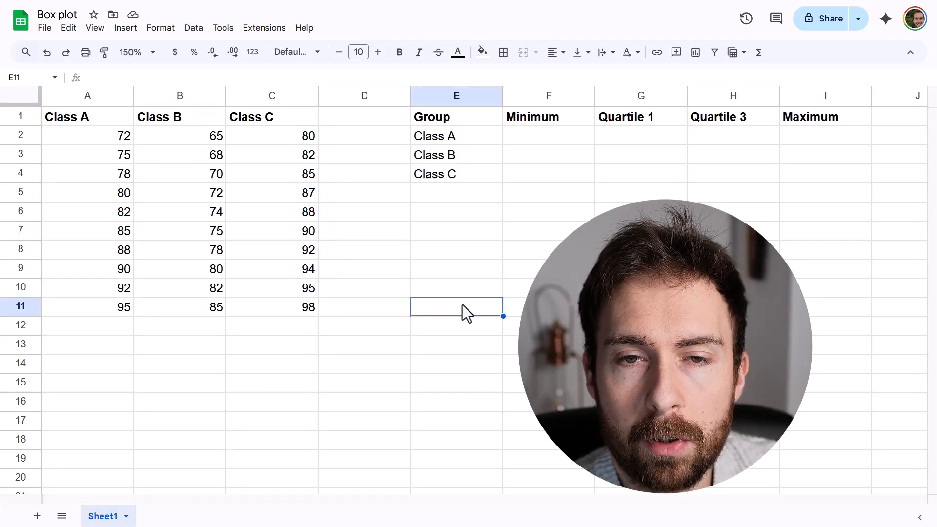
pyautogui.click(525, 124)
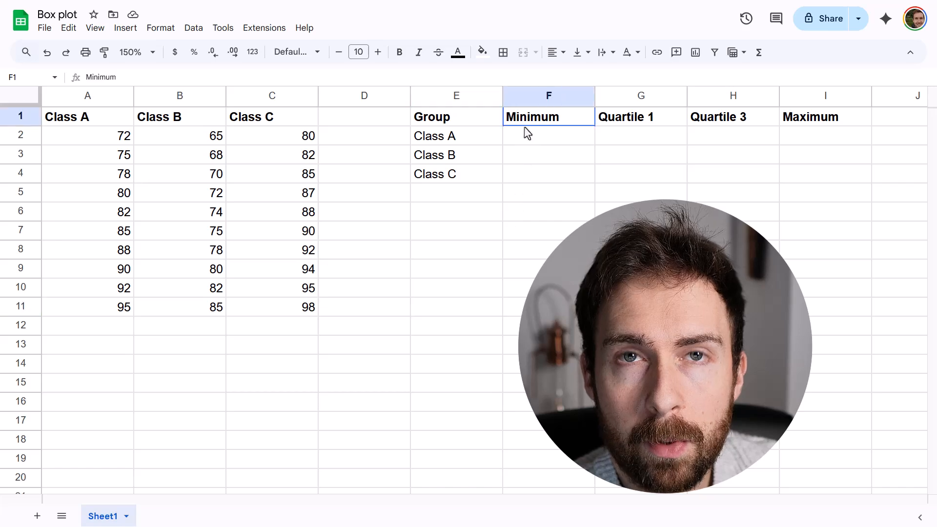
pyautogui.click(523, 135)
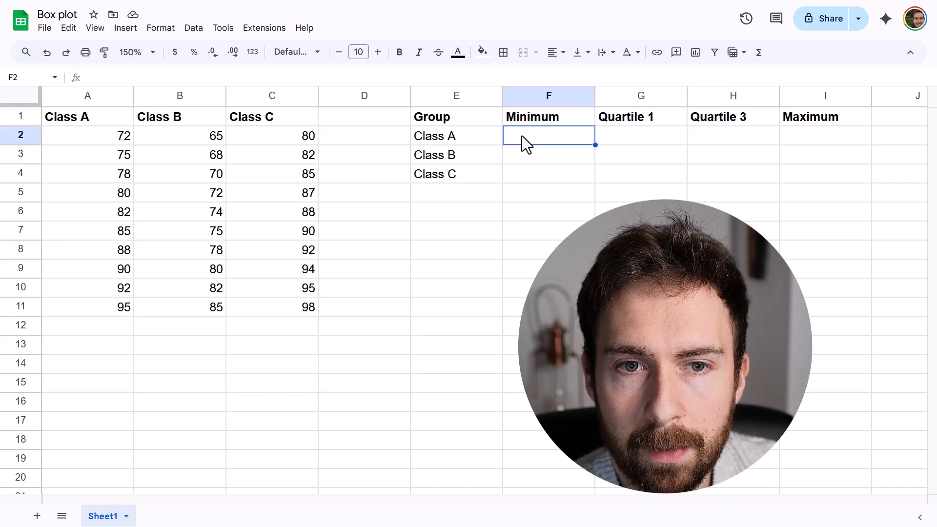
pyautogui.write('=MIN')
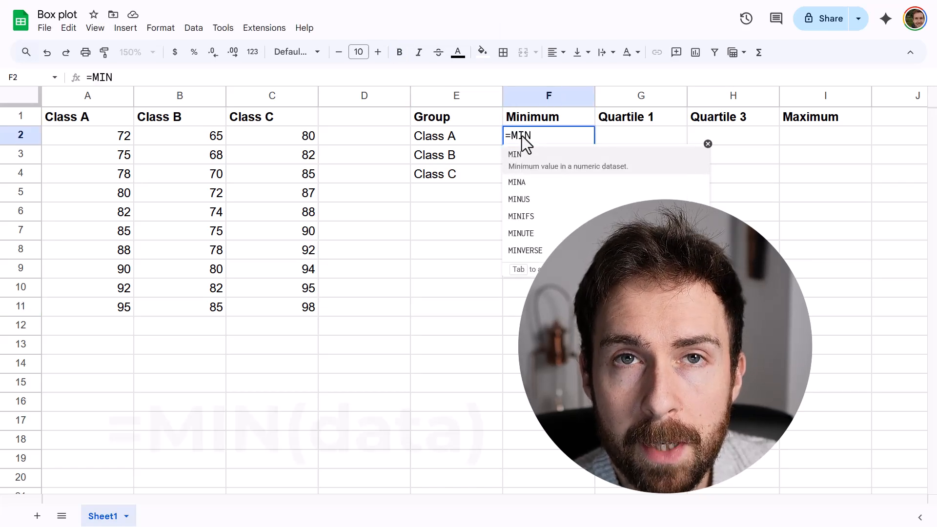
pyautogui.write('(')
pyautogui.click(118, 139)
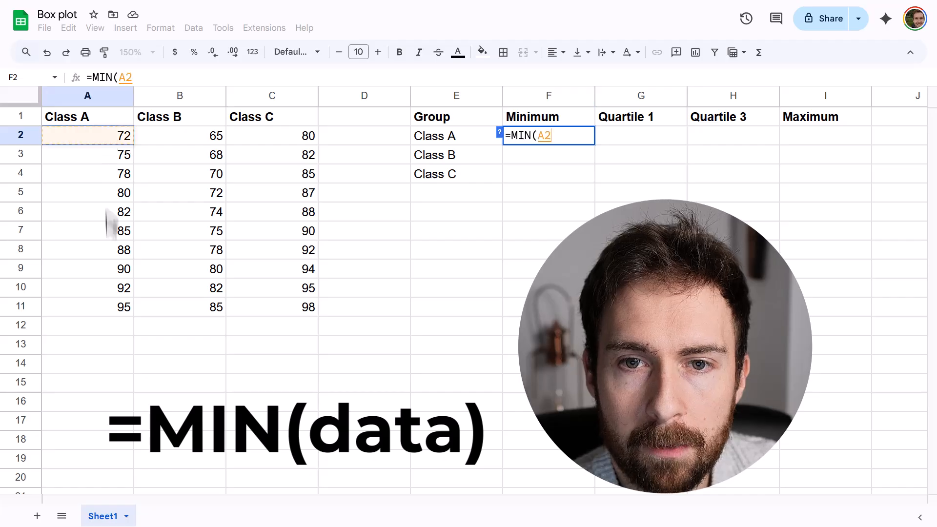
pyautogui.keyDown('shift'); pyautogui.click(109, 311); pyautogui.keyUp('shift')
pyautogui.write(')')
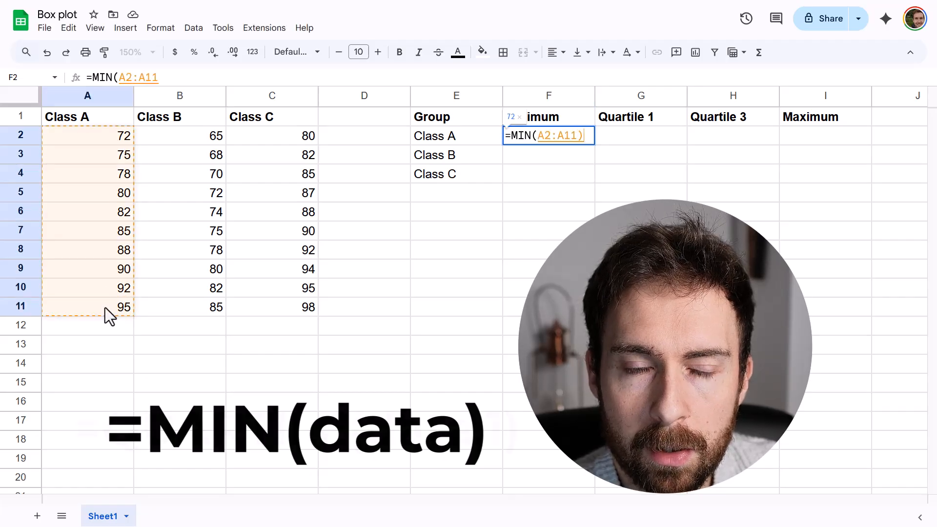
pyautogui.press('Return')
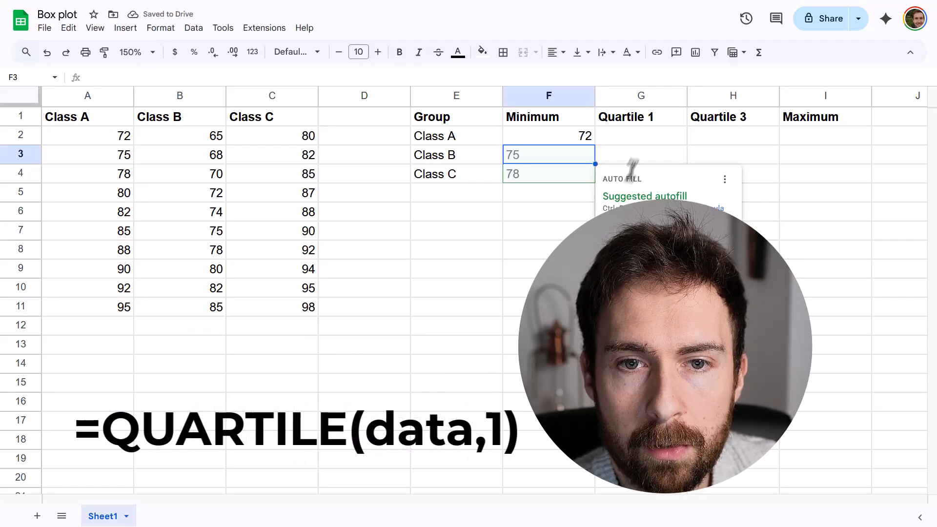
# Enter =QUARTILE(A2:A11, 1) as Class A's first quartile.
pyautogui.click(648, 134)
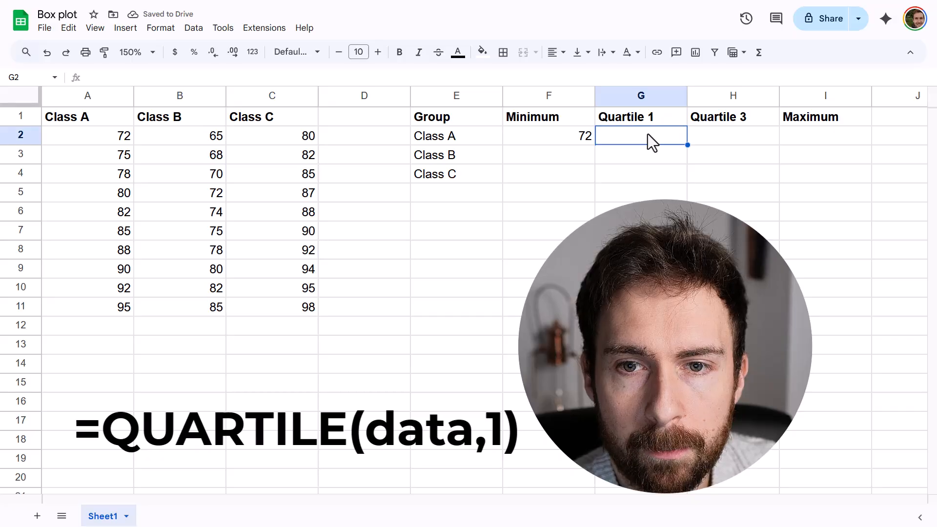
pyautogui.write('=QUART')
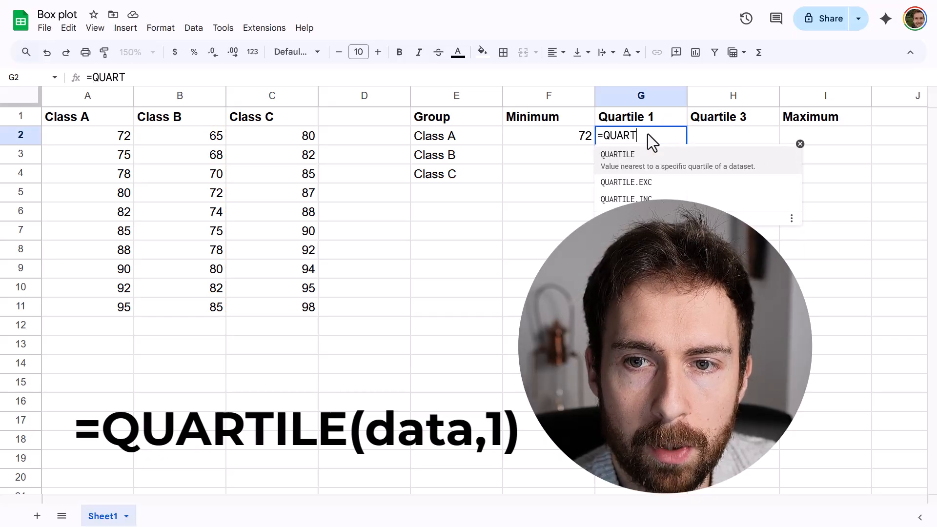
pyautogui.write('ILE(')
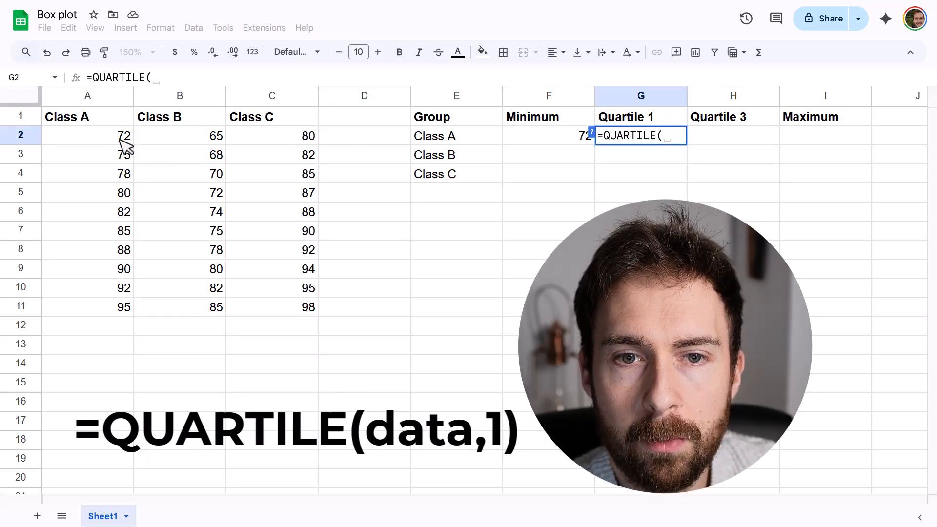
pyautogui.moveTo(123, 142); pyautogui.dragTo(114, 308)
pyautogui.write(', ')
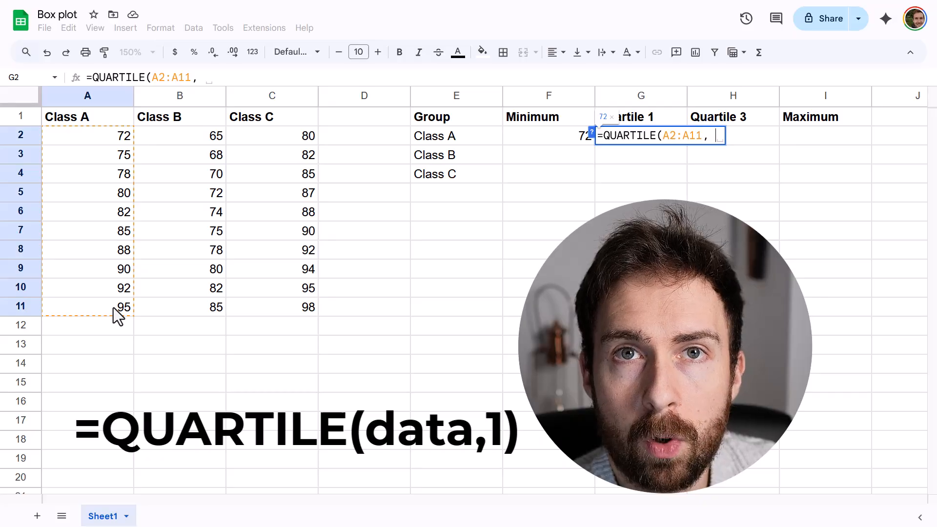
pyautogui.write('1)')
pyautogui.press('Return')
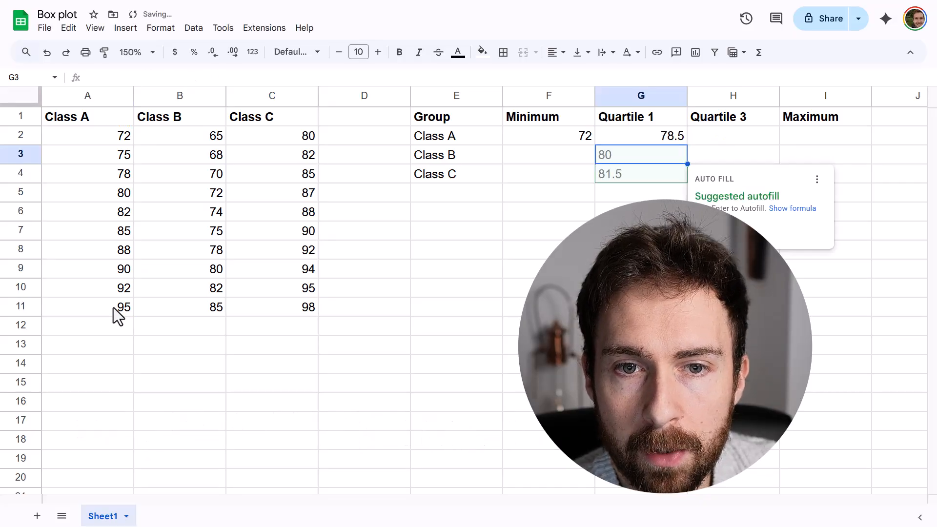
# Enter =QUARTILE(A2:A11, 3) as Class A's third quartile.
pyautogui.click(722, 134)
pyautogui.write('=QUA')
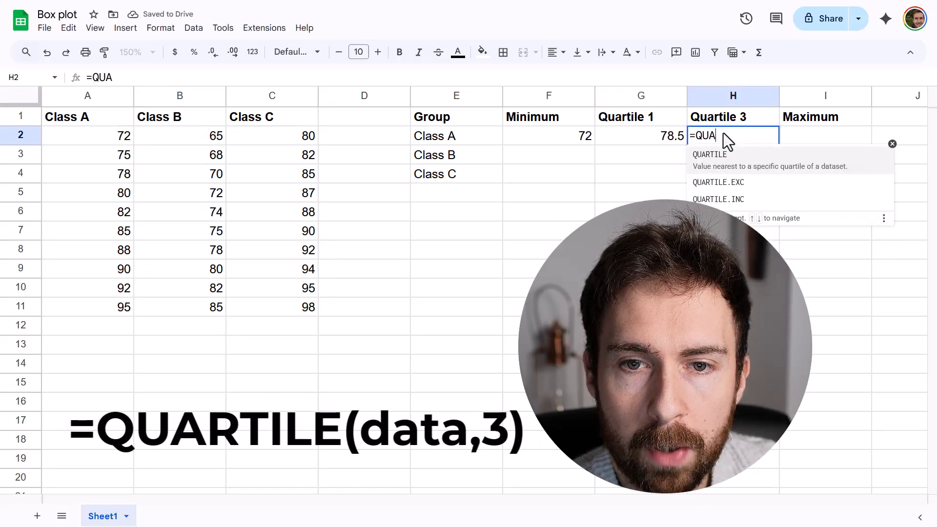
pyautogui.write('RTILE(')
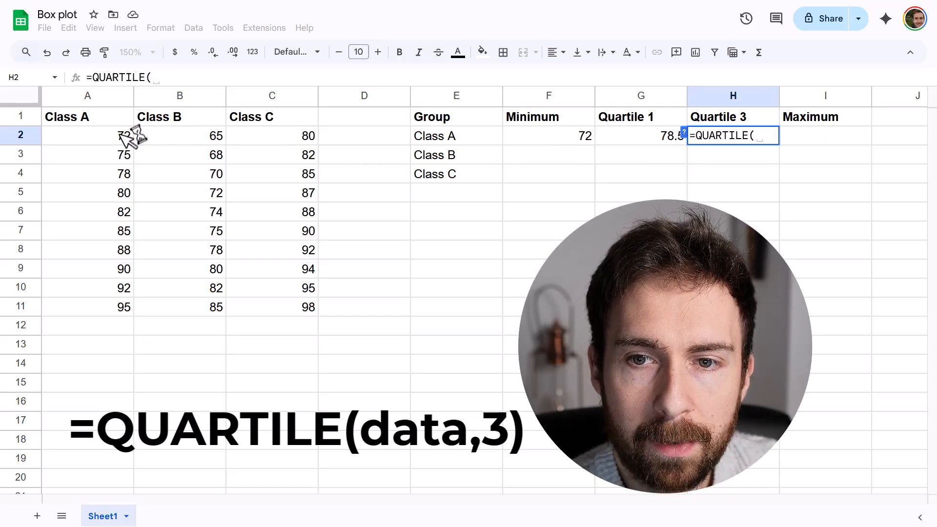
pyautogui.moveTo(122, 134); pyautogui.dragTo(109, 307)
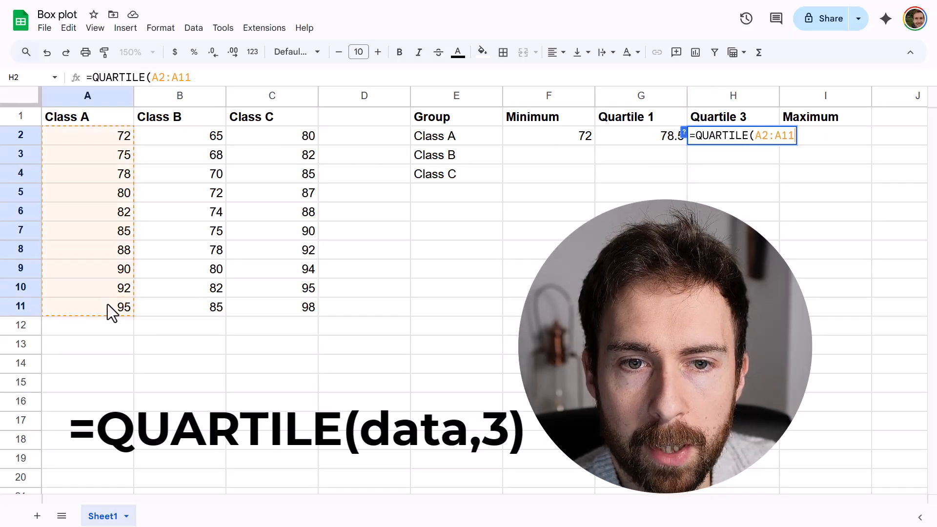
pyautogui.write(', 3')
pyautogui.press('Return')
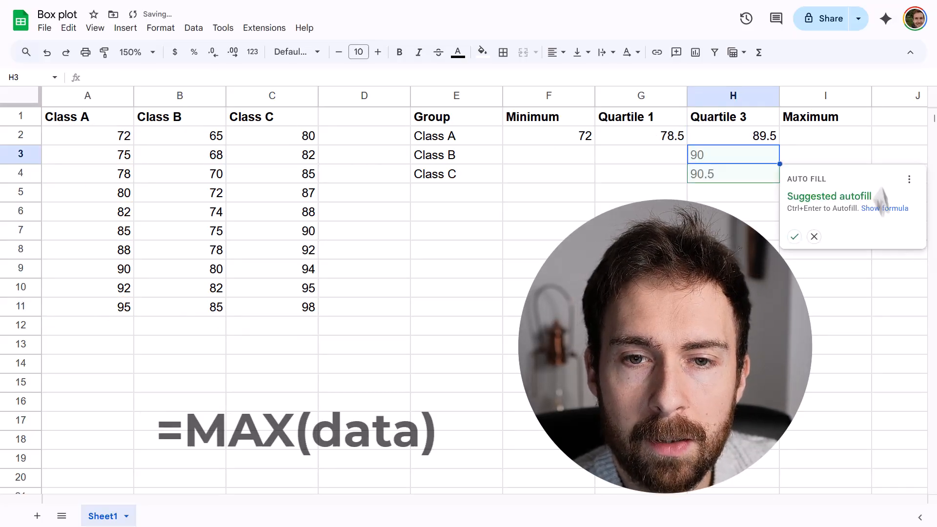
# Enter =MAX(A2:A11) as Class A's maximum.
pyautogui.click(847, 138)
pyautogui.write('=MAX(')
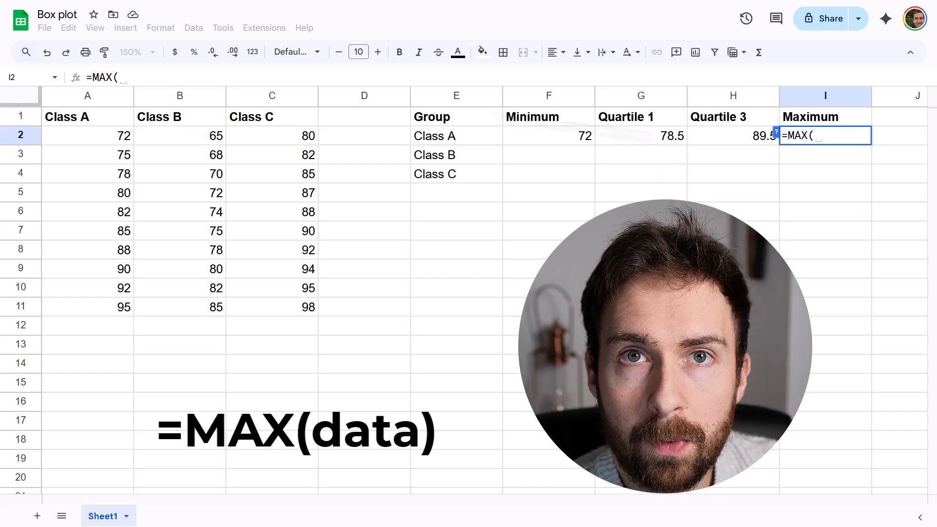
pyautogui.moveTo(125, 144); pyautogui.dragTo(118, 315)
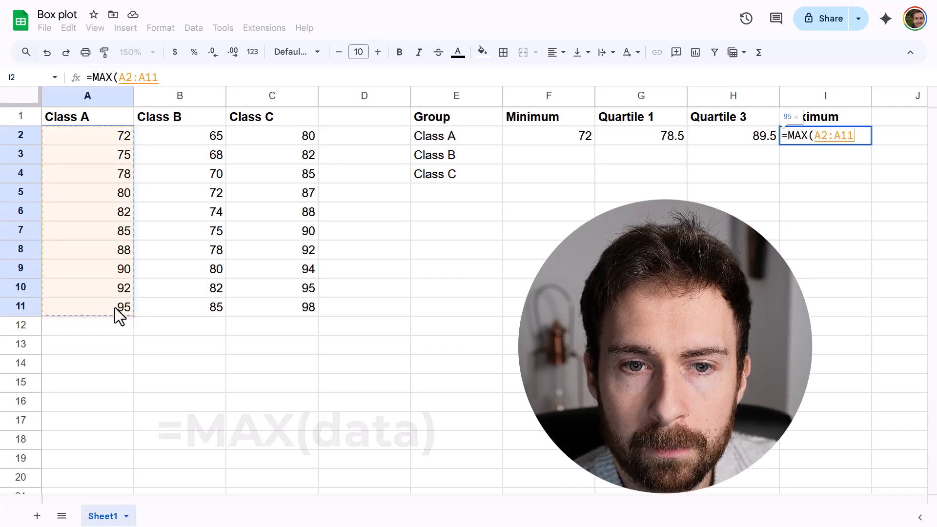
pyautogui.write(')')
pyautogui.press('Return')
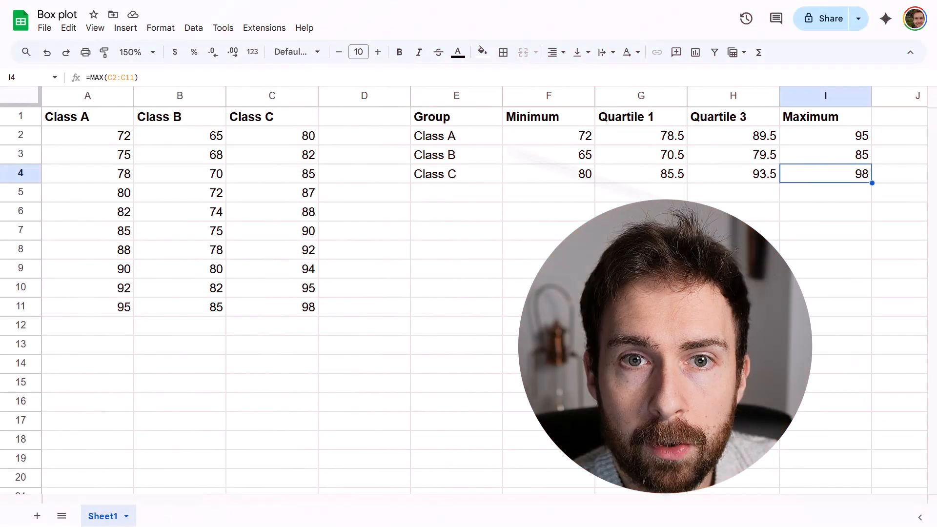
# Insert a chart from the summary table range E1:I4.
pyautogui.click(399, 347)
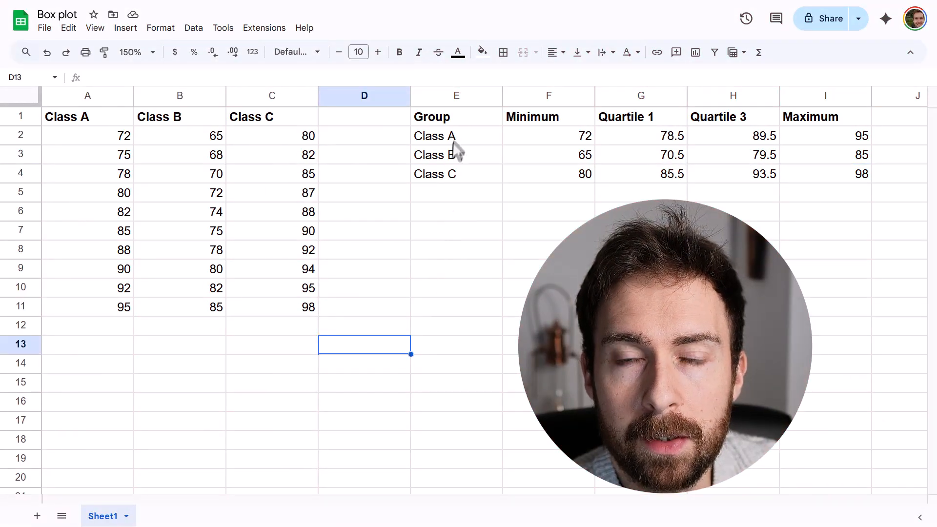
pyautogui.moveTo(461, 122); pyautogui.dragTo(787, 182)
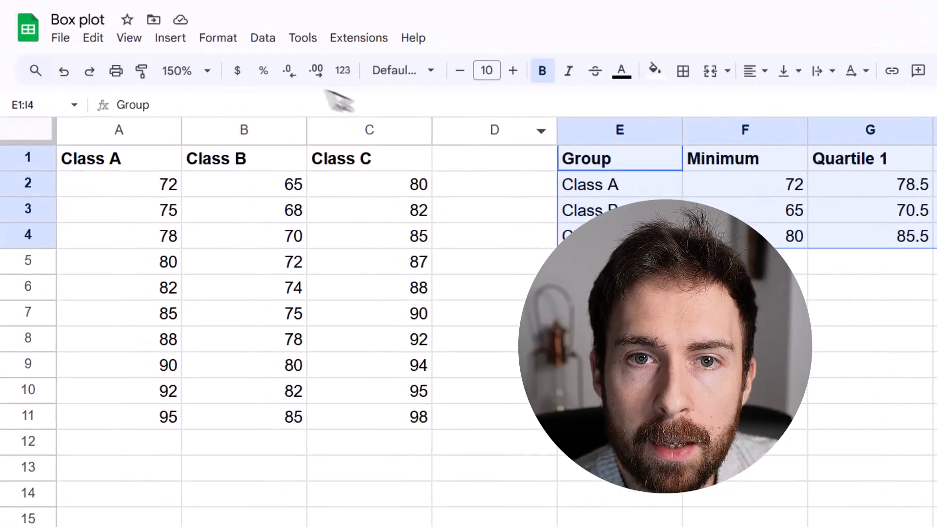
pyautogui.click(127, 30)
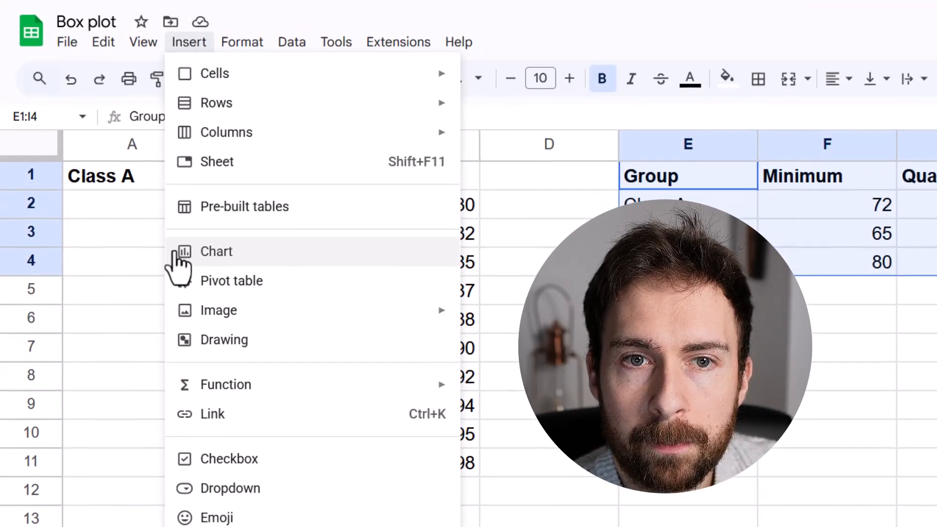
pyautogui.click(180, 258)
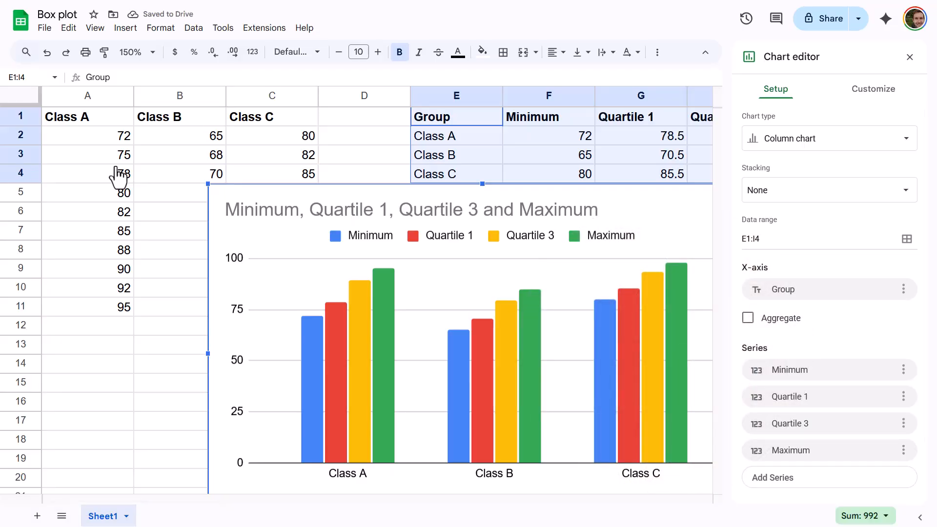
# Change the chart type to Candlestick chart and move the chart up beside the data.
pyautogui.click(835, 148)
pyautogui.scroll(-10, 863, 285)
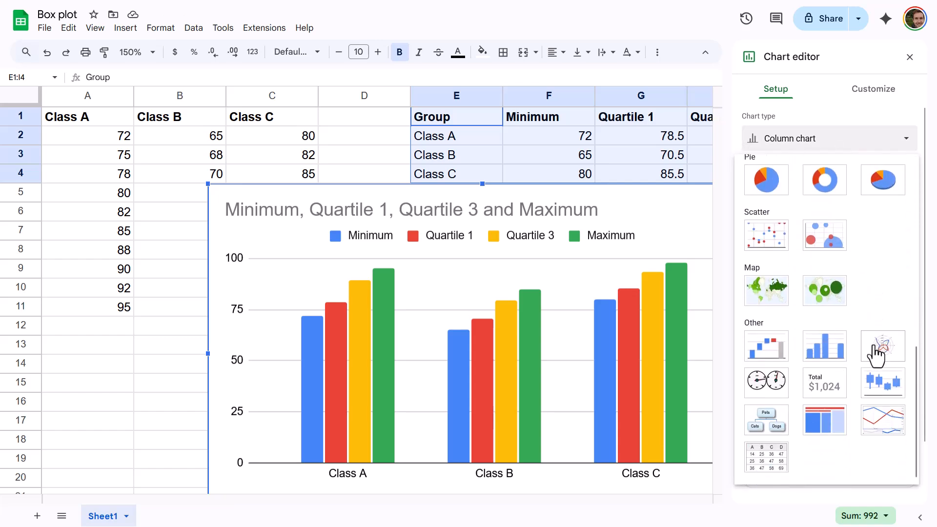
pyautogui.click(878, 391)
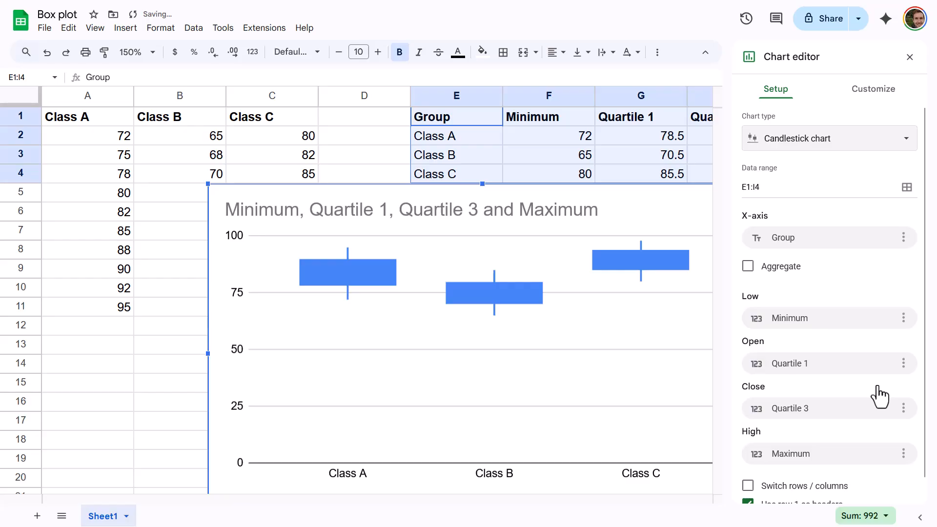
pyautogui.moveTo(657, 203); pyautogui.dragTo(557, 143)
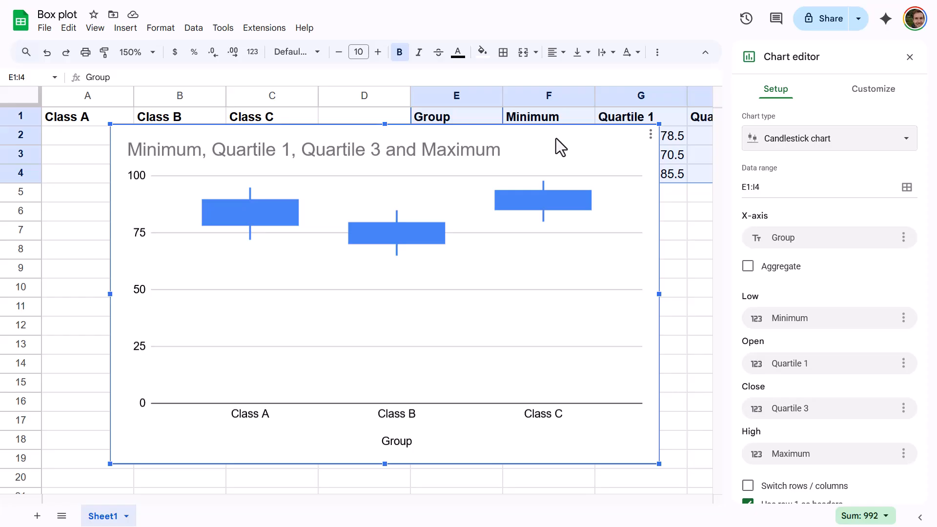
# Set the chart's vertical axis minimum to 60.
pyautogui.click(871, 91)
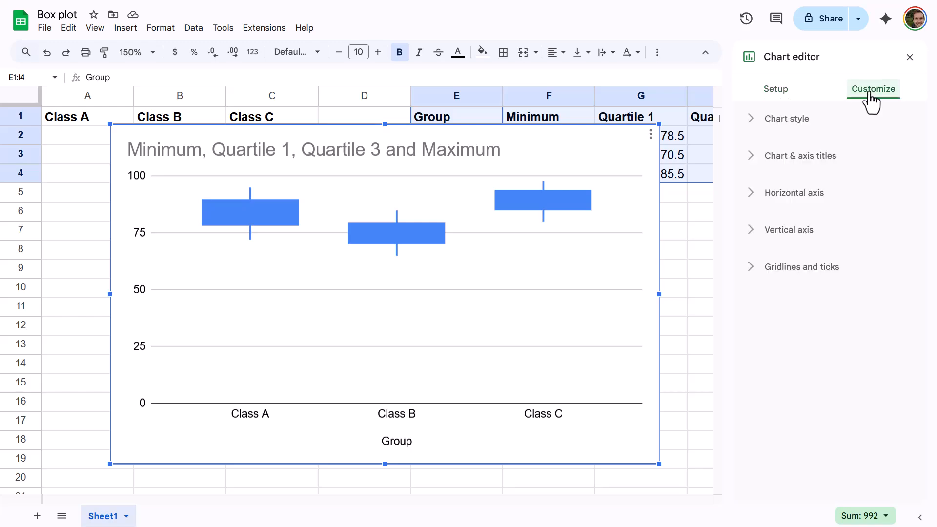
pyautogui.click(805, 159)
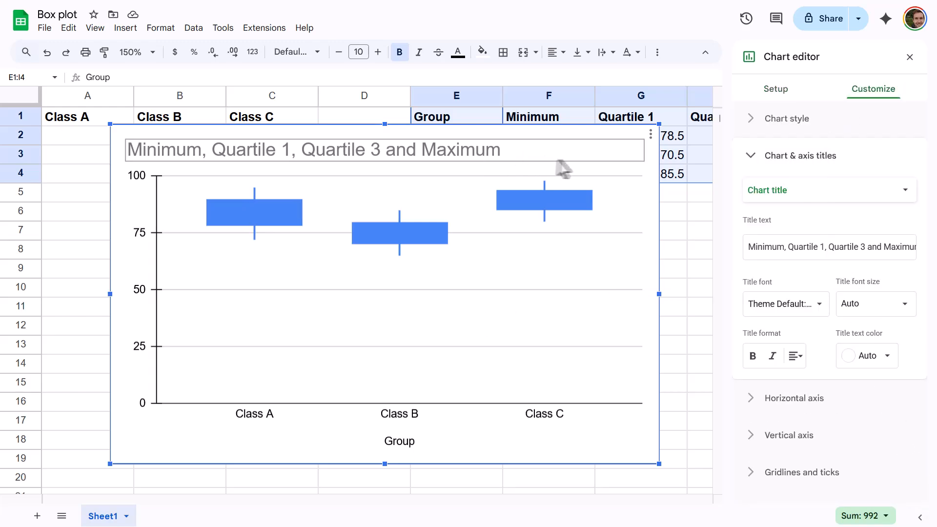
pyautogui.click(750, 447)
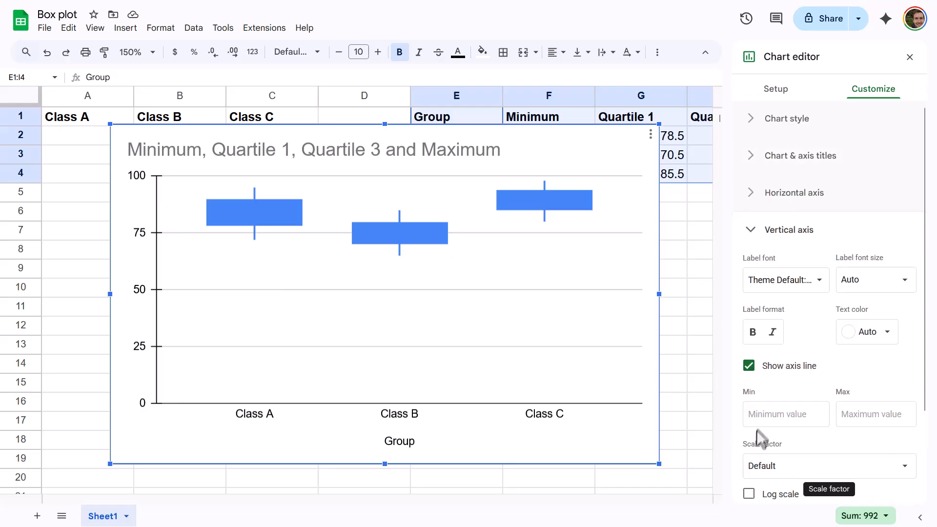
pyautogui.click(762, 413)
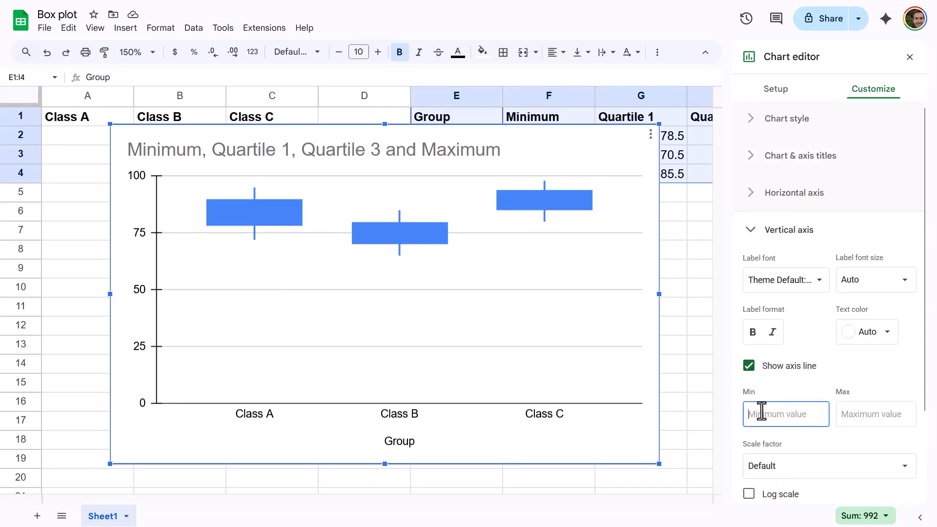
pyautogui.write('60')
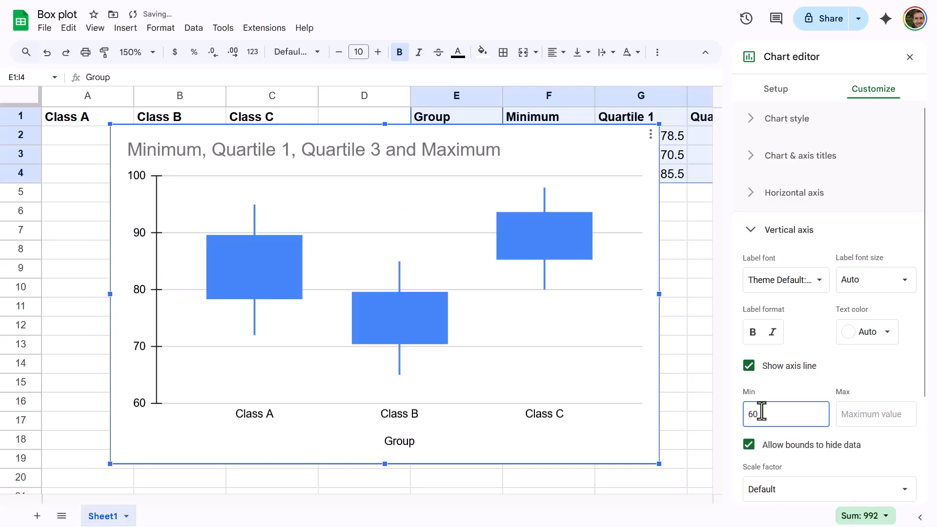
# In the vertical axis gridlines and ticks, turn off major ticks and turn on minor gridlines.
pyautogui.scroll(-3, 762, 413)
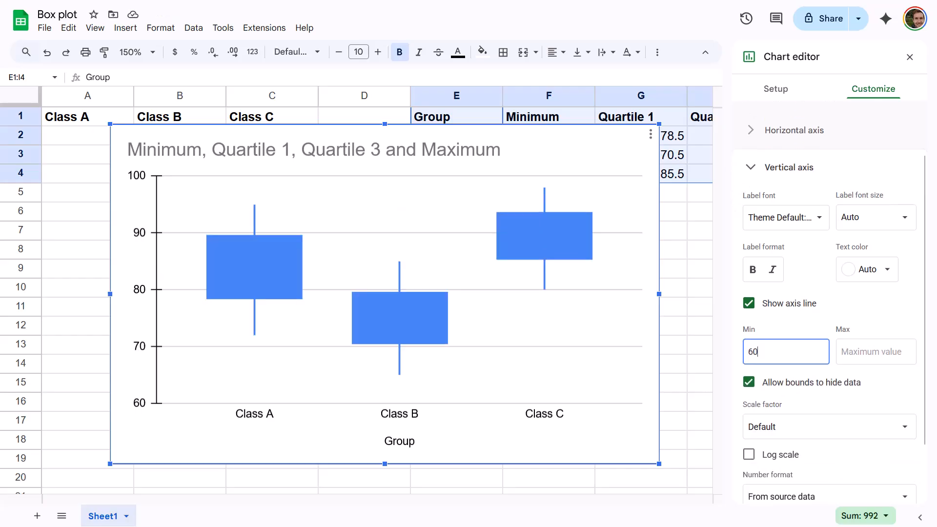
pyautogui.click(755, 472)
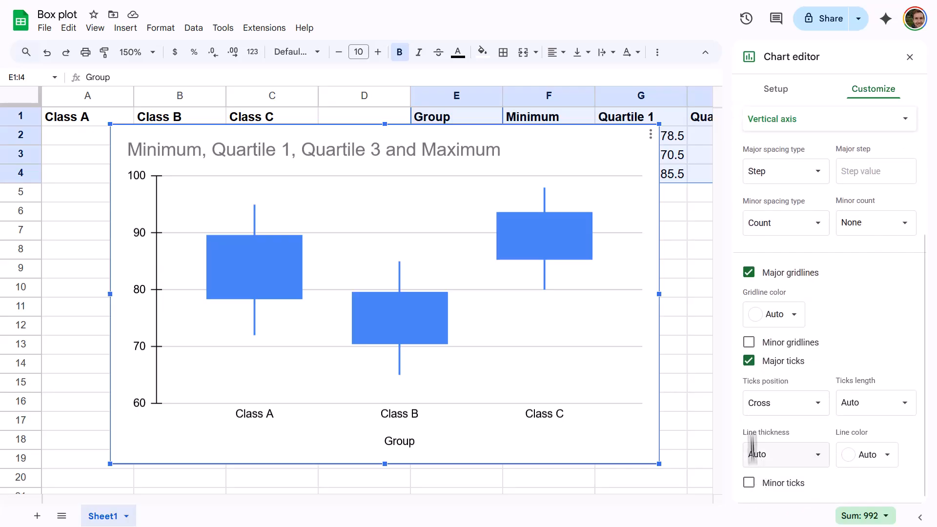
pyautogui.click(750, 361)
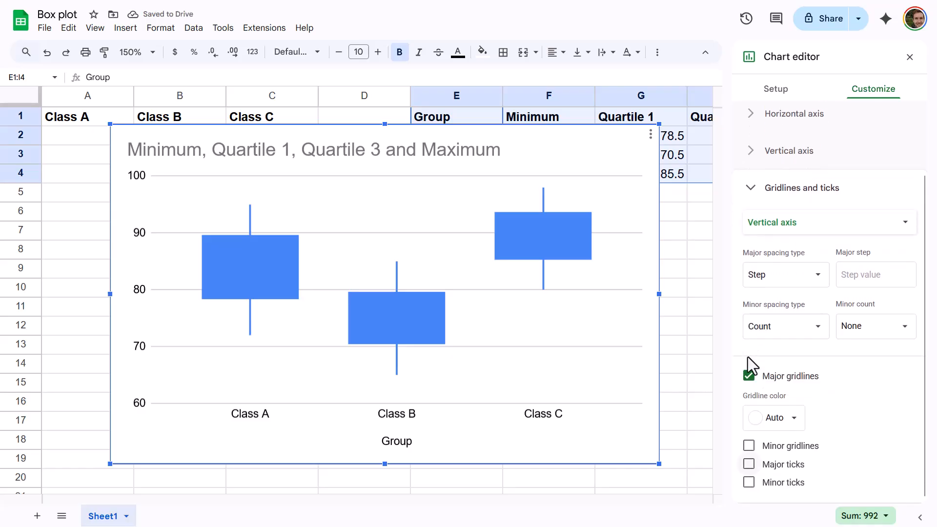
pyautogui.click(749, 447)
pyautogui.scroll(-1, 749, 493)
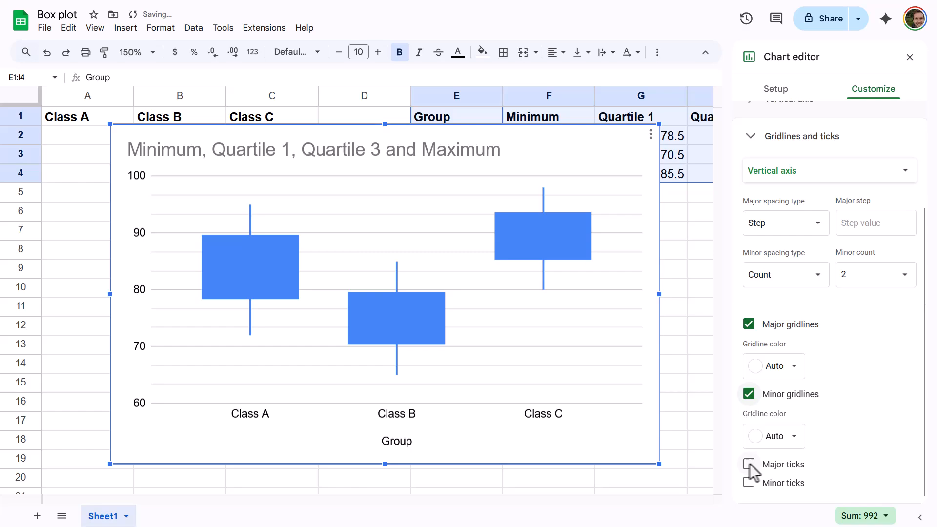